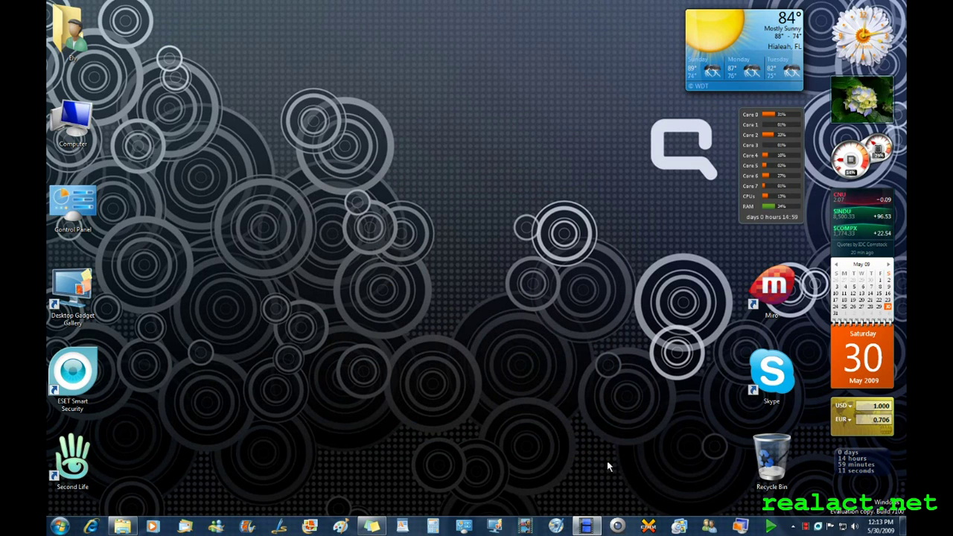
- Launch Logitech QuickCam and list its capture image sizes, from 320x240 to 8 megapixel
click(617, 525)
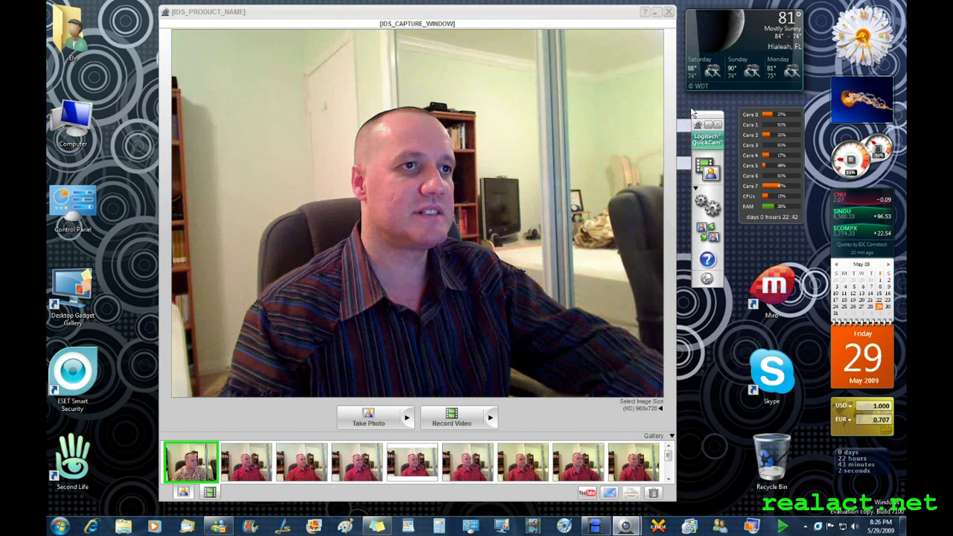
click(461, 15)
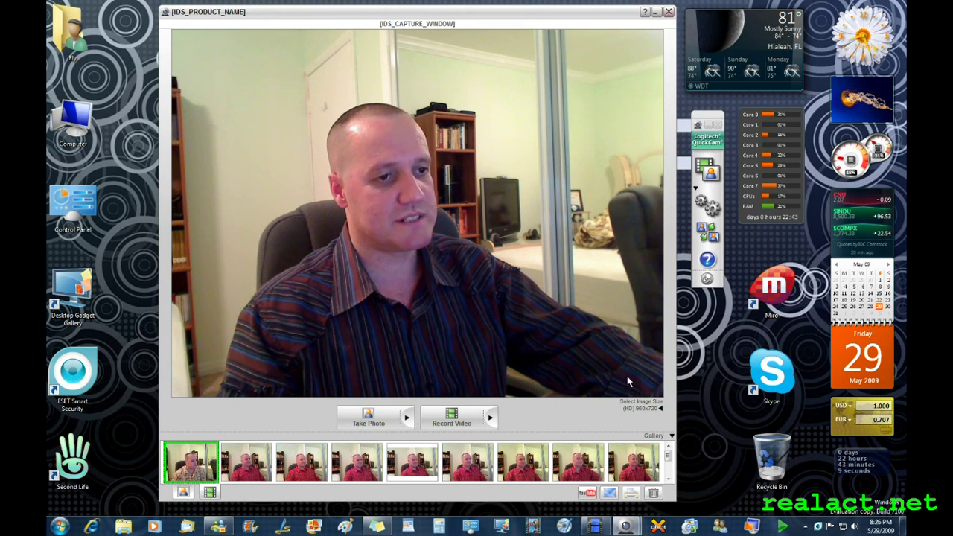
click(660, 408)
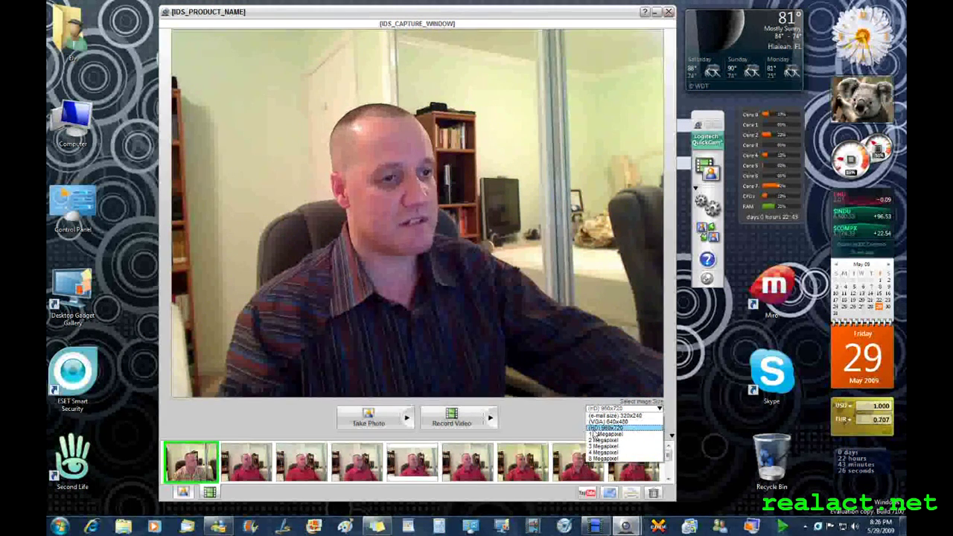
- Keep (HD) 960x720 as the QuickCam capture image size
click(606, 429)
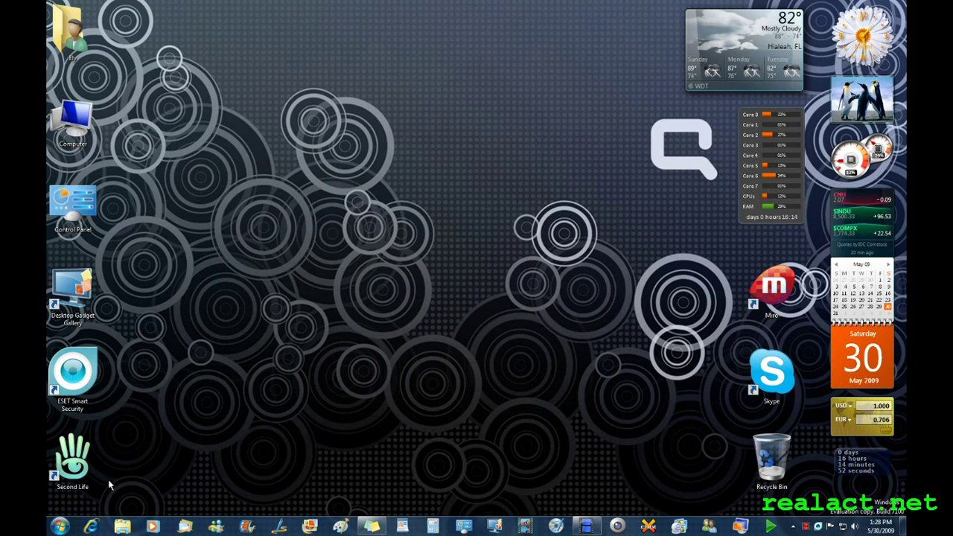
click(101, 525)
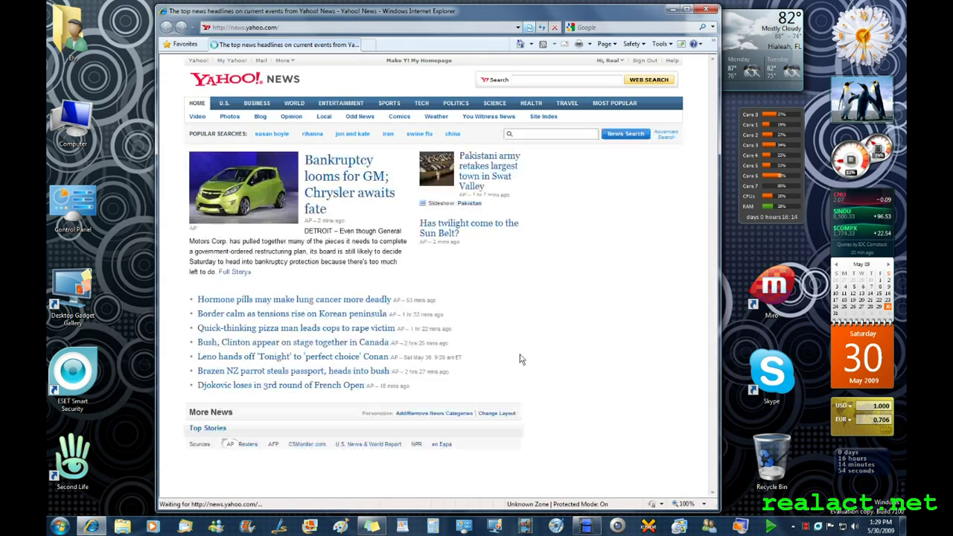
click(273, 29)
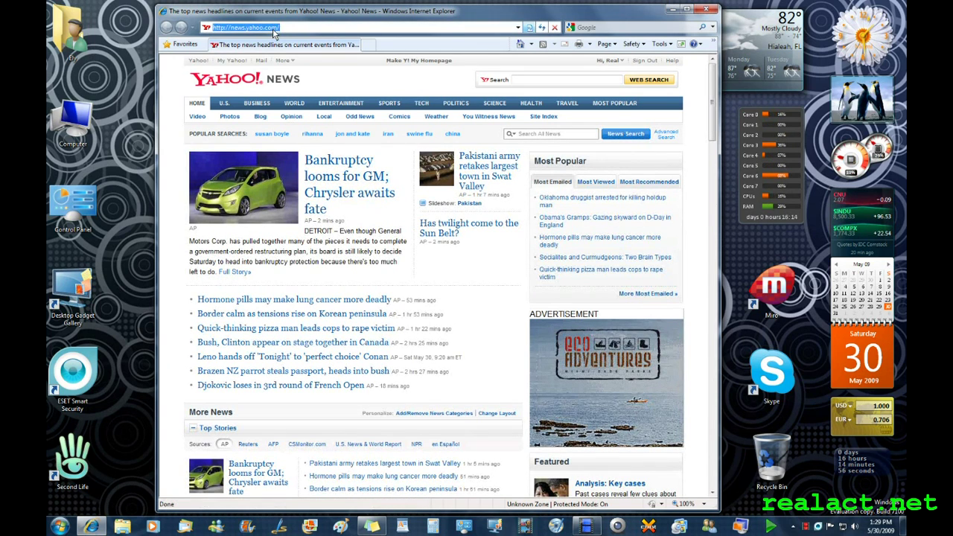
key(BackSpace)
text(www.g)
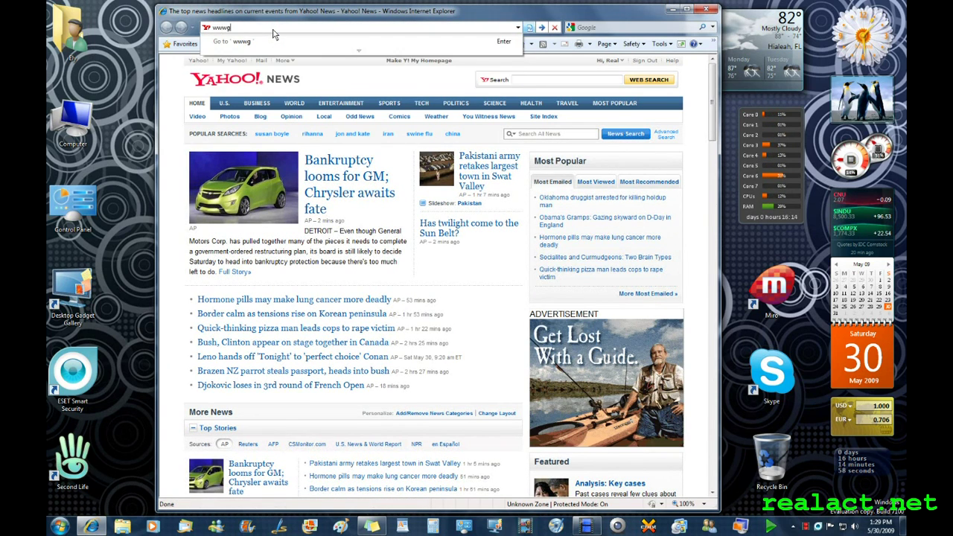
text(oogle.com)
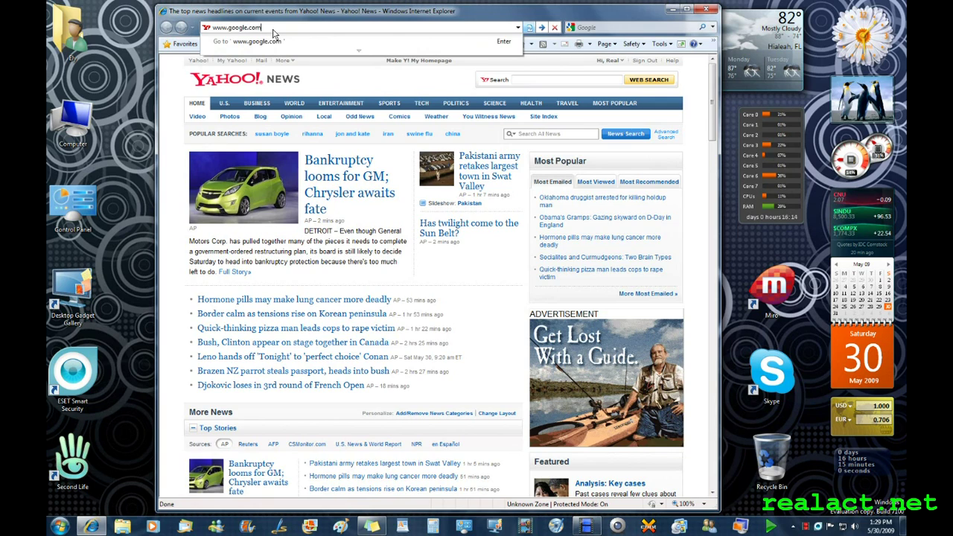
key(Return)
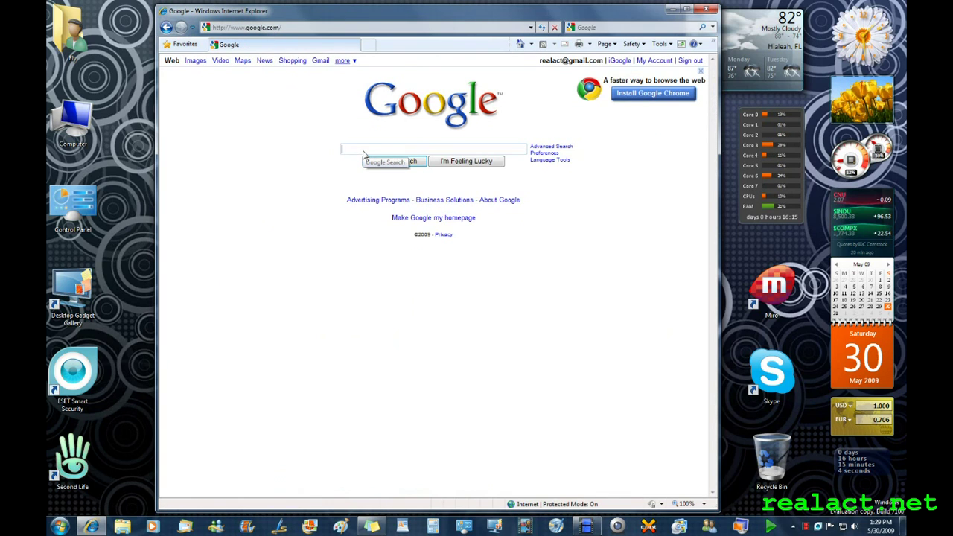
text(SUPER)
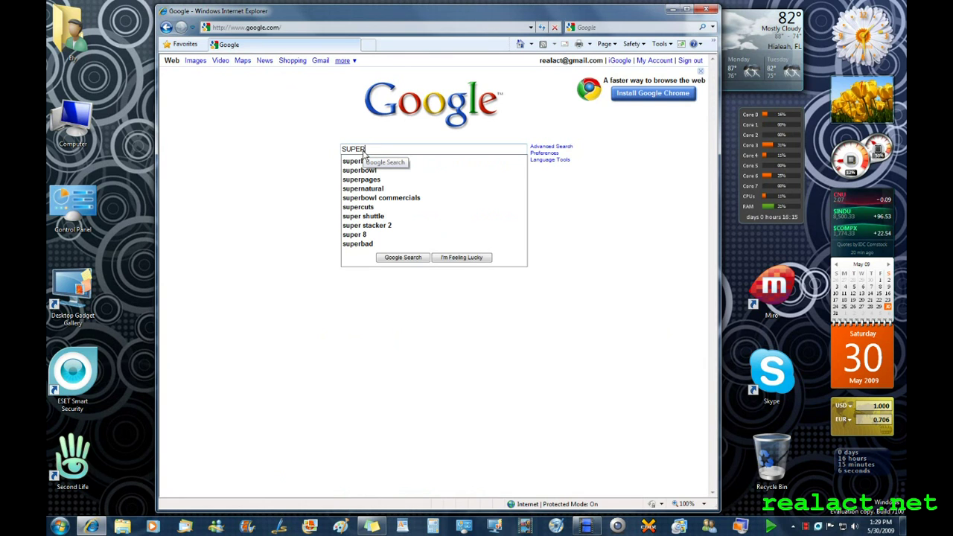
key(Return)
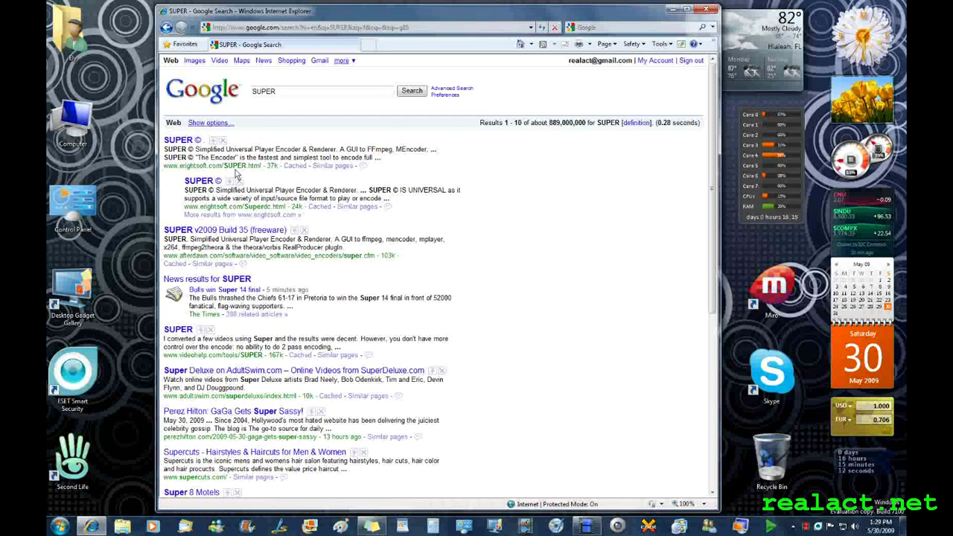
- Open the erightsoft.com SUPER result and follow Start Downloading SUPER to the download page
click(176, 141)
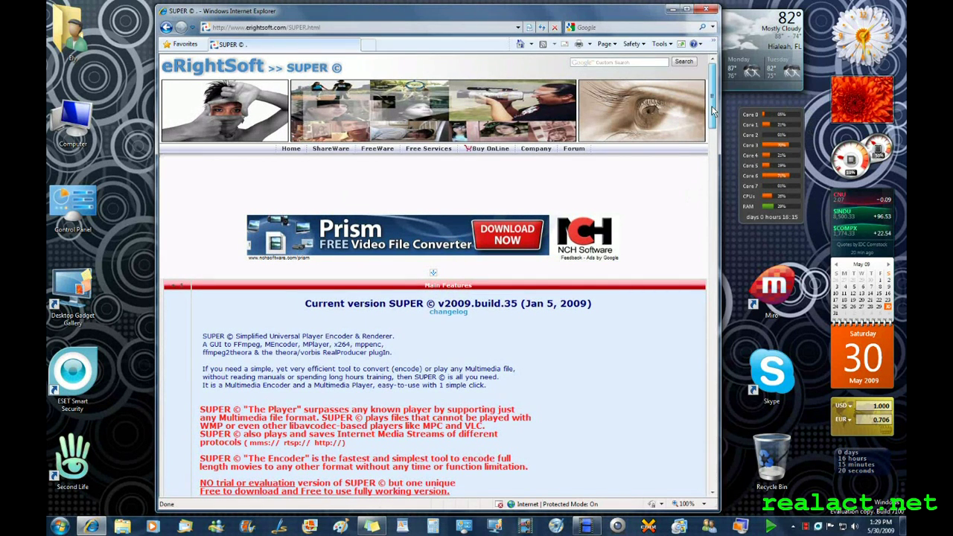
drag(711, 110, 712, 470)
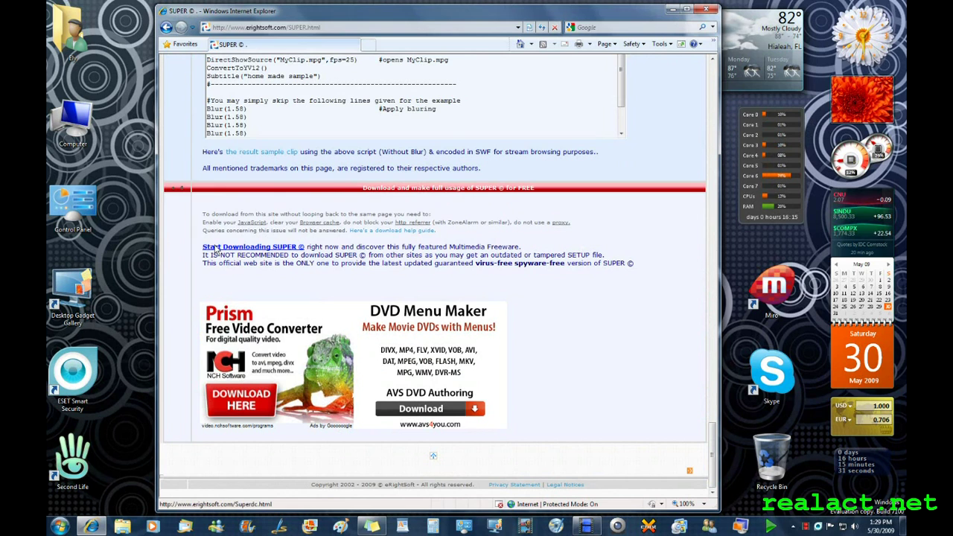
click(245, 246)
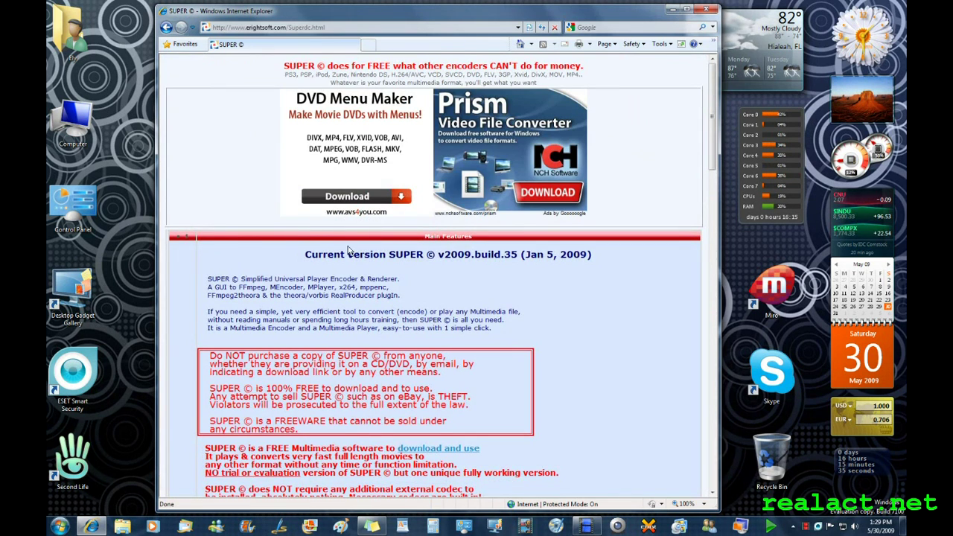
drag(713, 119, 713, 159)
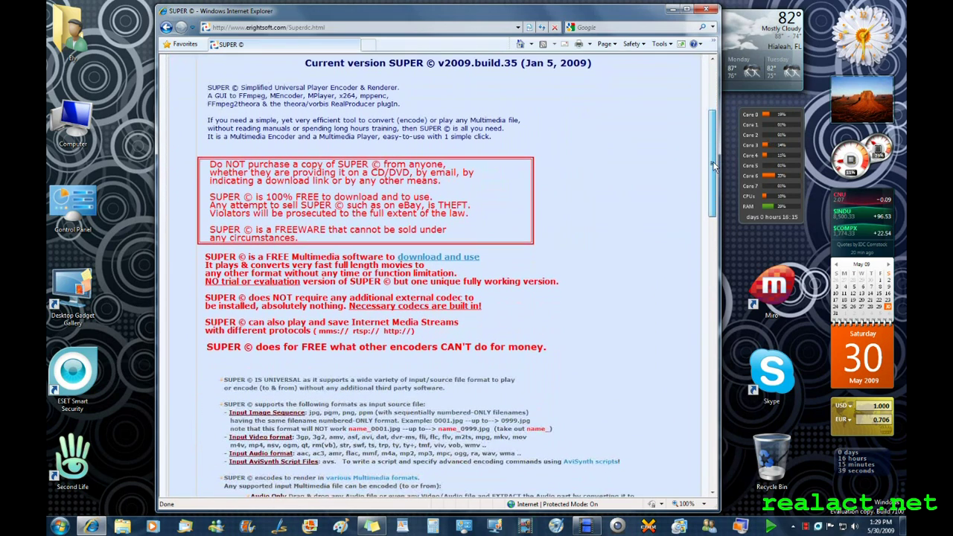
drag(713, 159, 713, 165)
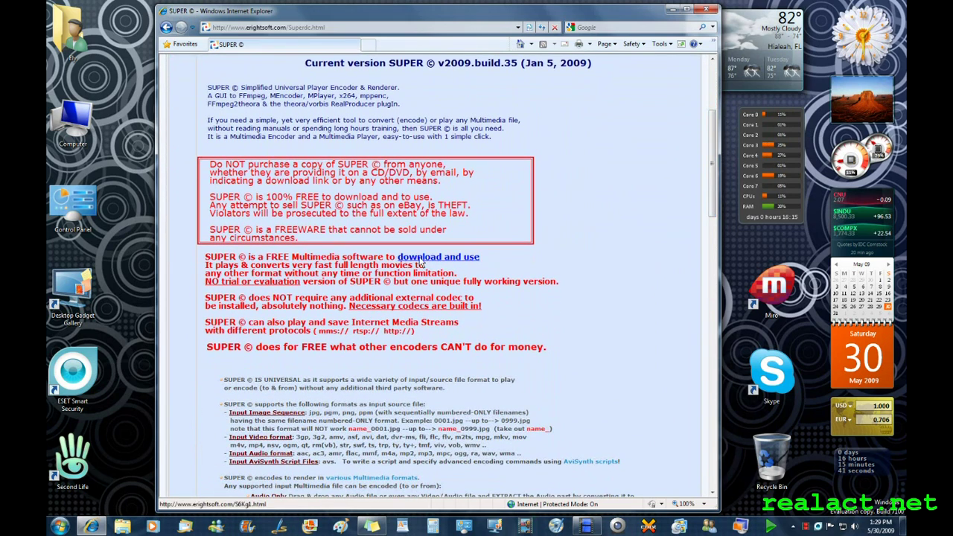
- Follow the download and use link and scroll down to the v2009.build.35 setup file link
click(457, 261)
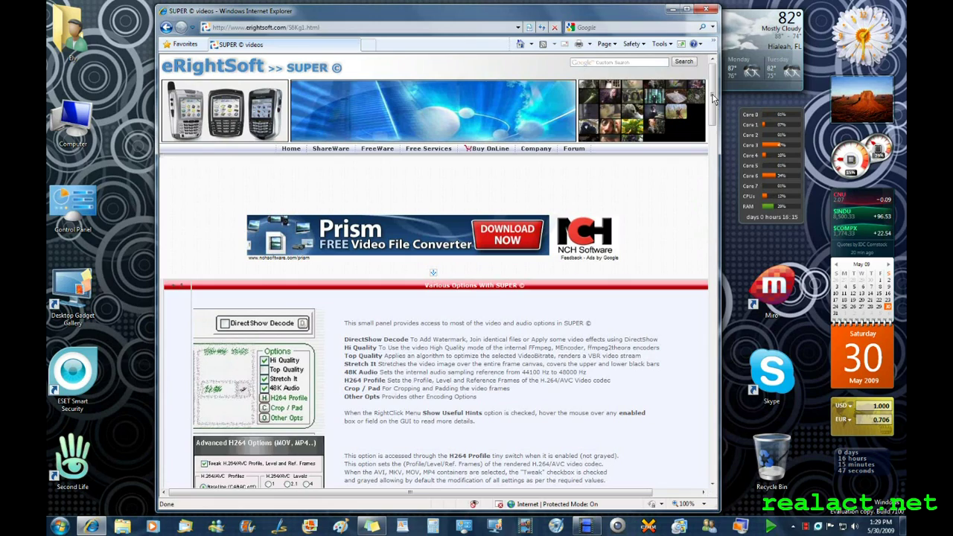
drag(712, 98, 712, 152)
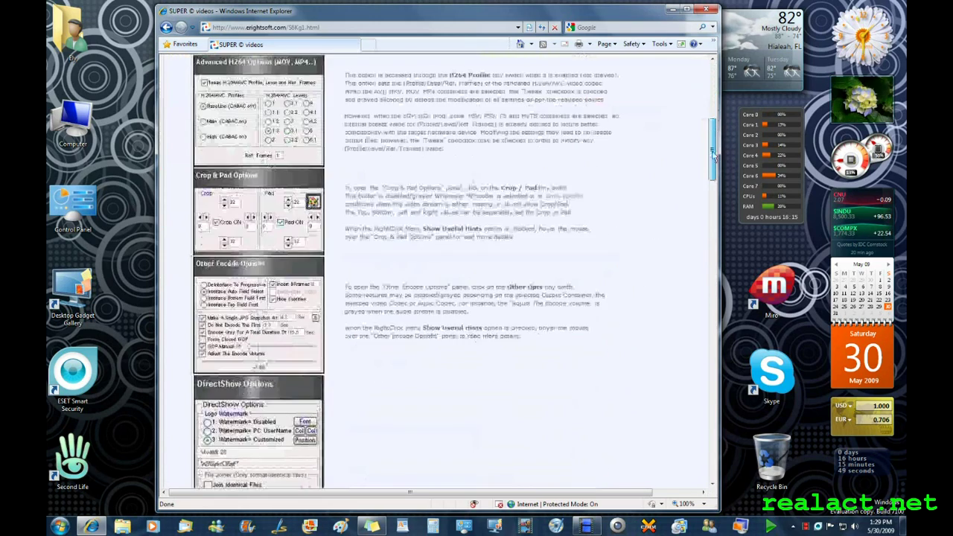
drag(712, 153, 713, 417)
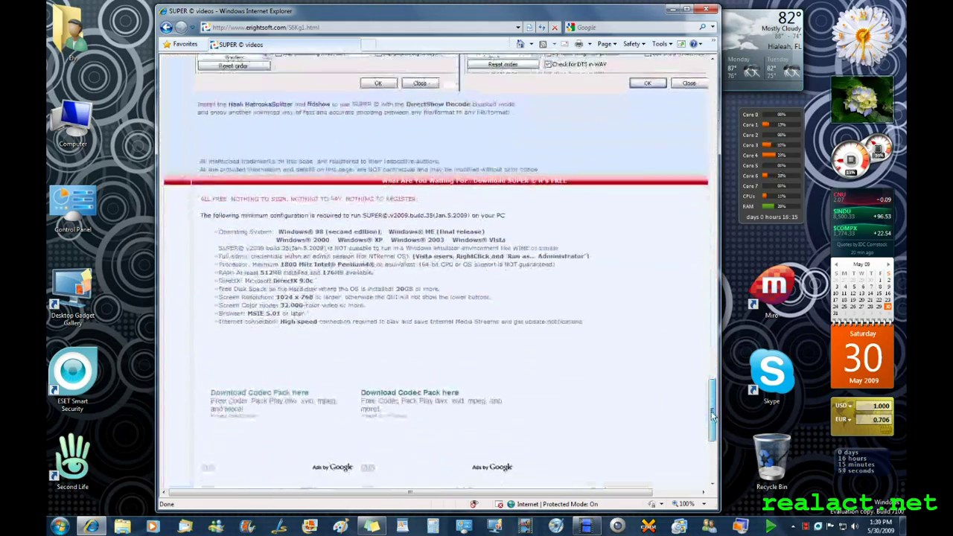
drag(712, 417, 713, 445)
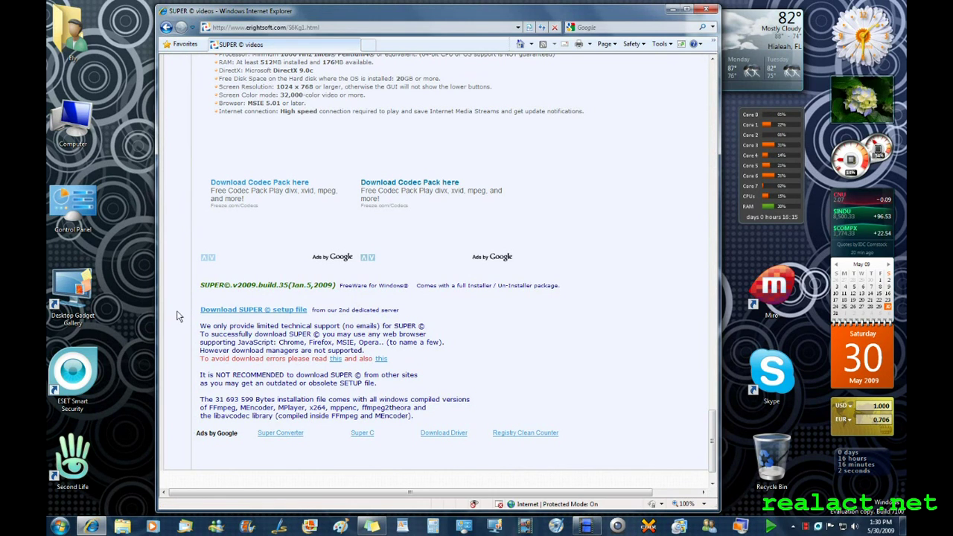
- Save the SUPERsetup installer to the desktop and begin downloading it
click(283, 311)
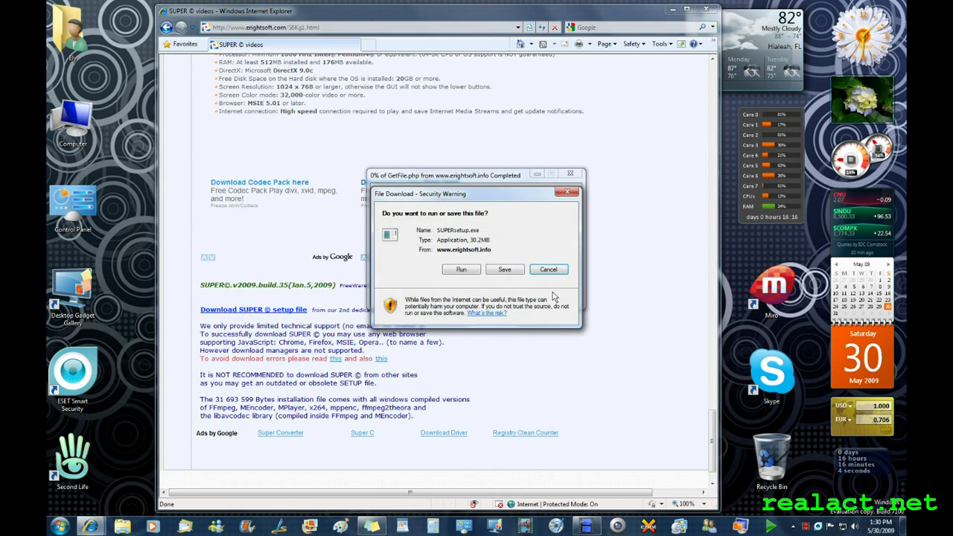
click(505, 270)
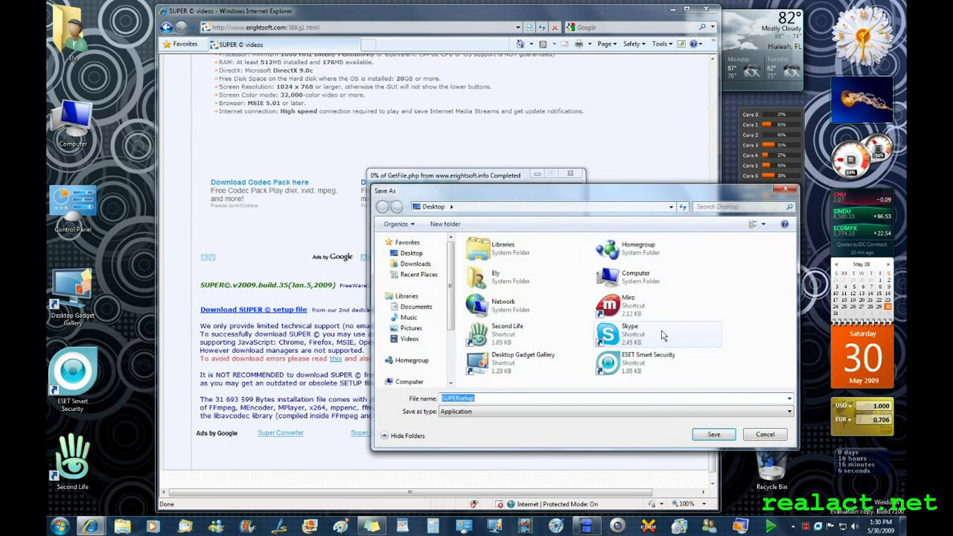
click(730, 434)
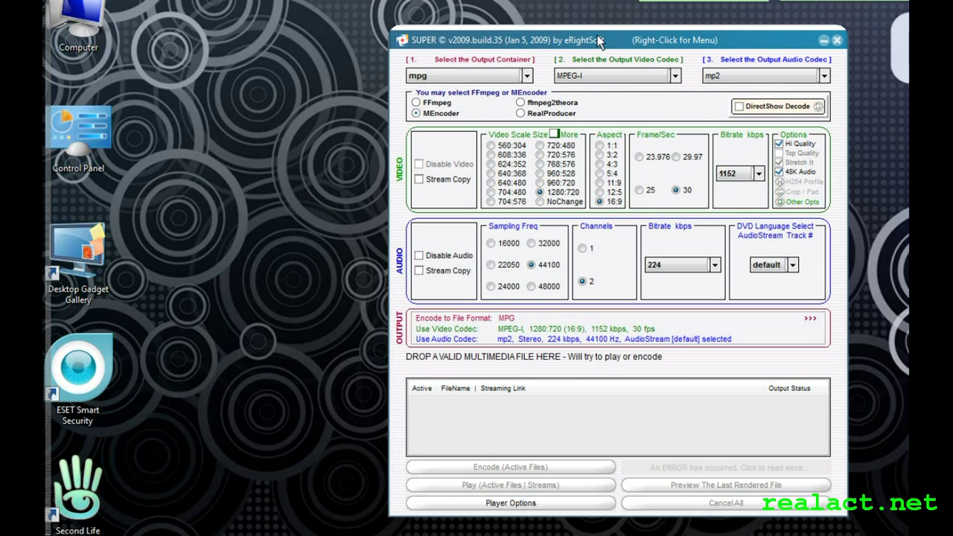
drag(599, 40, 615, 39)
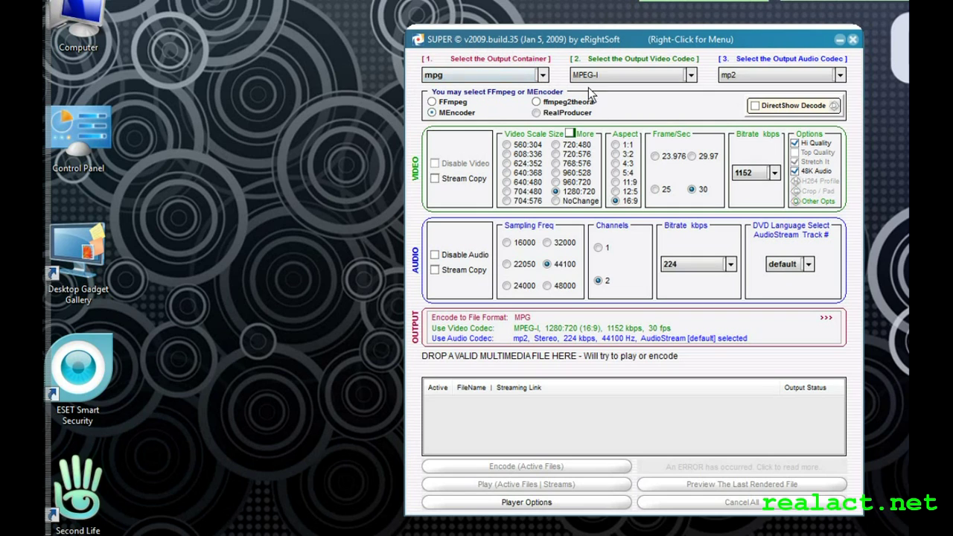
click(544, 76)
- Choose mov as the output container, keeping H.264/AVC as the video codec
click(544, 76)
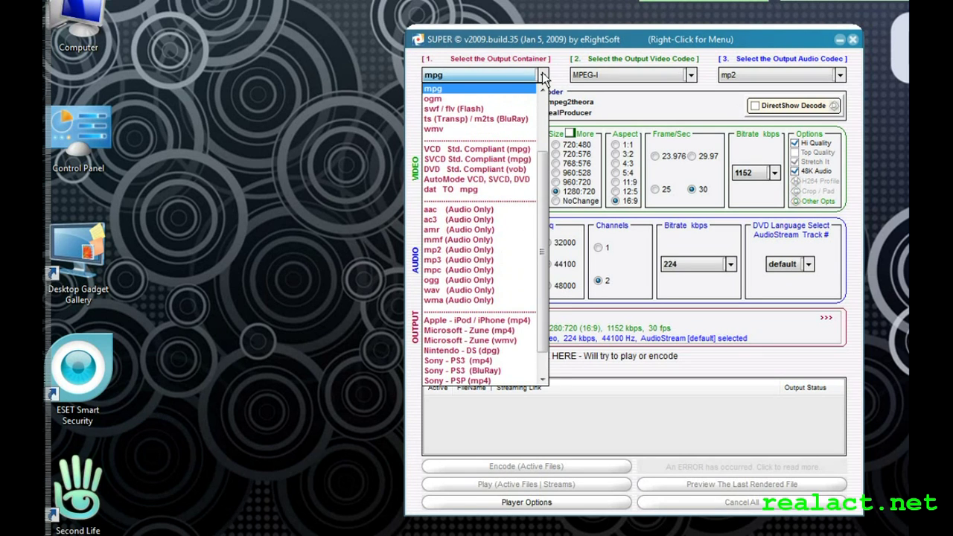
scroll(544, 134, up, 2)
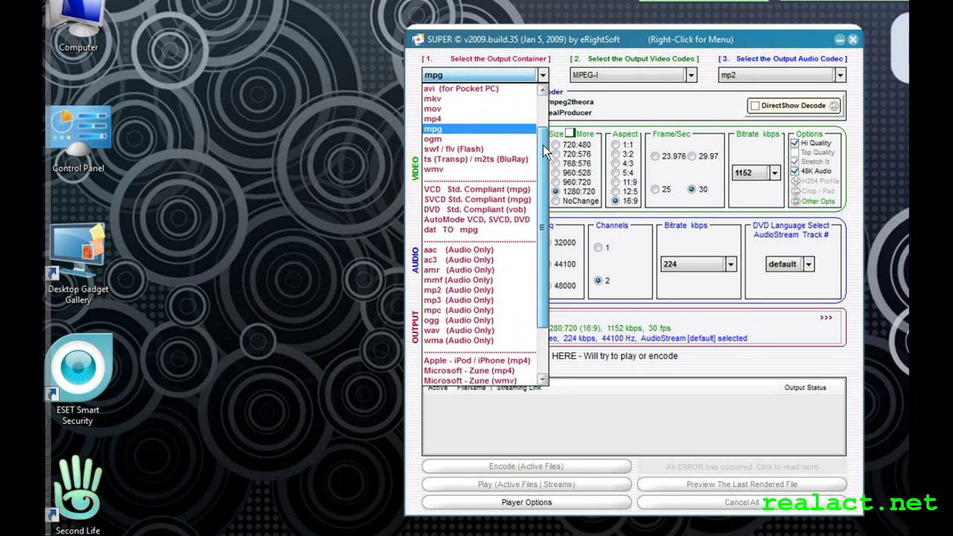
click(448, 129)
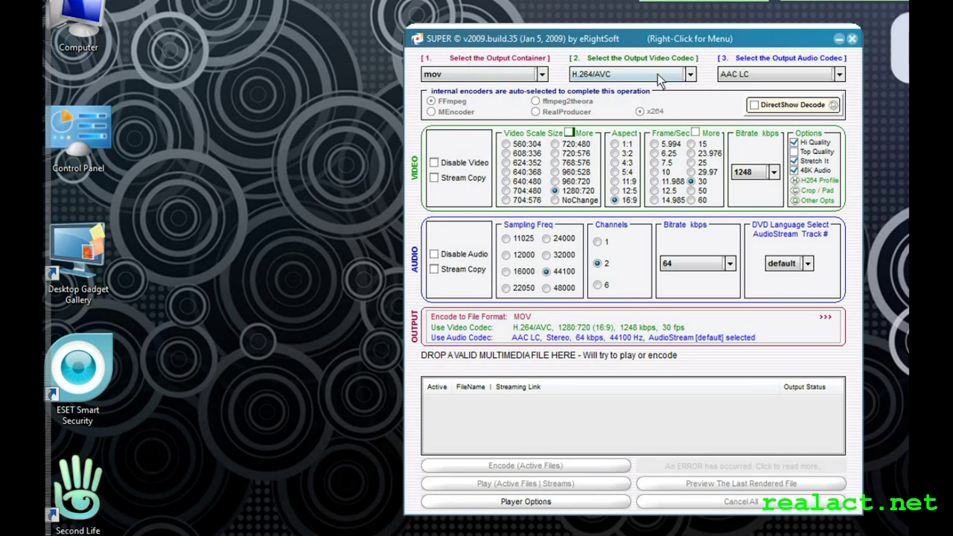
click(690, 75)
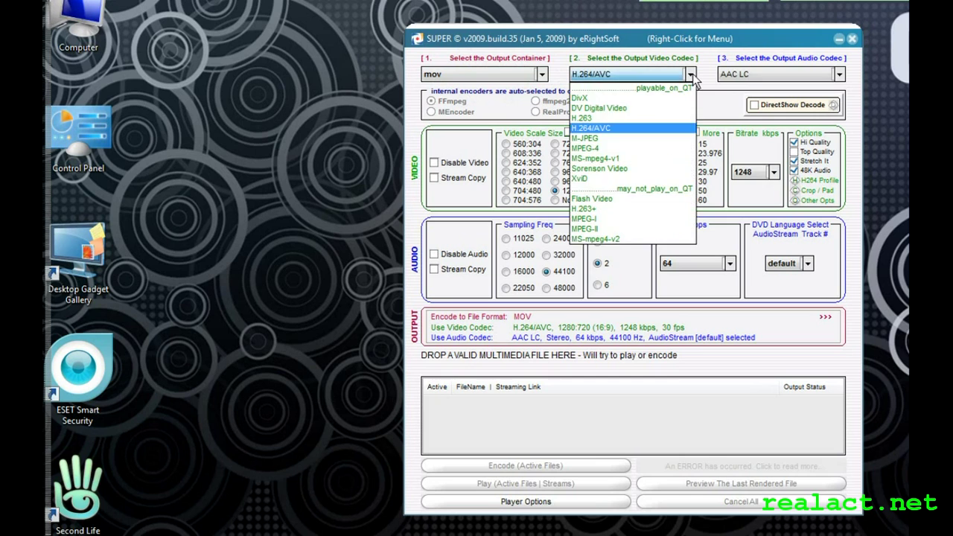
click(577, 78)
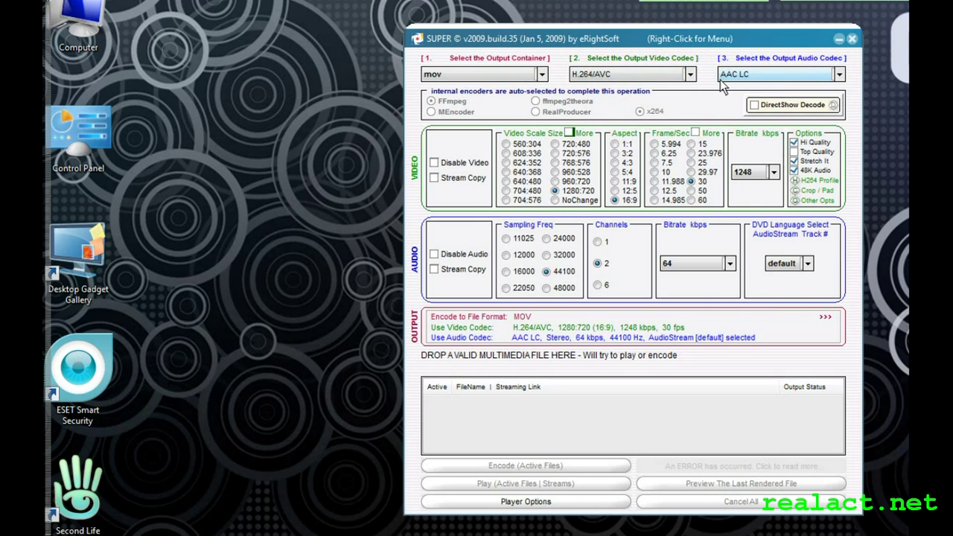
click(838, 75)
- Set the video bitrate to 8016 kbps
click(774, 173)
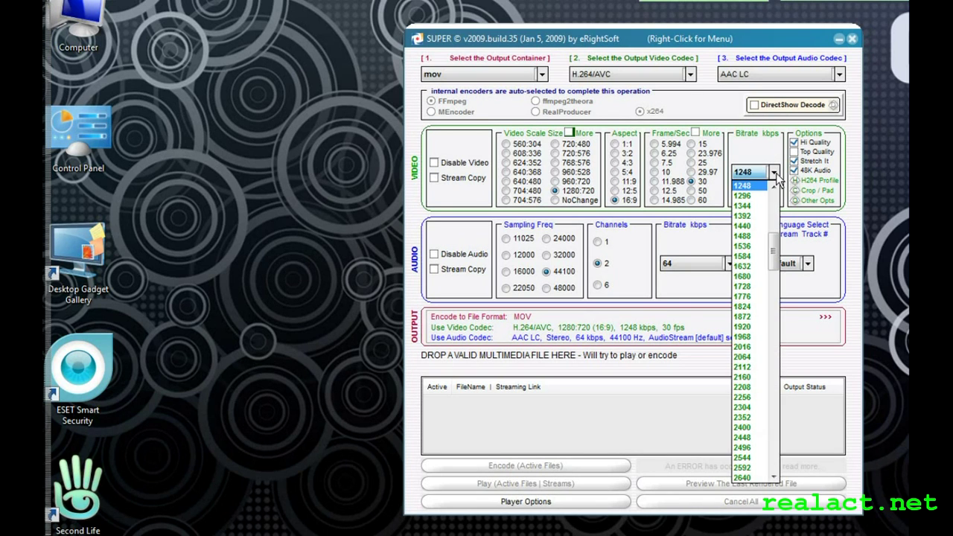
drag(773, 249, 777, 344)
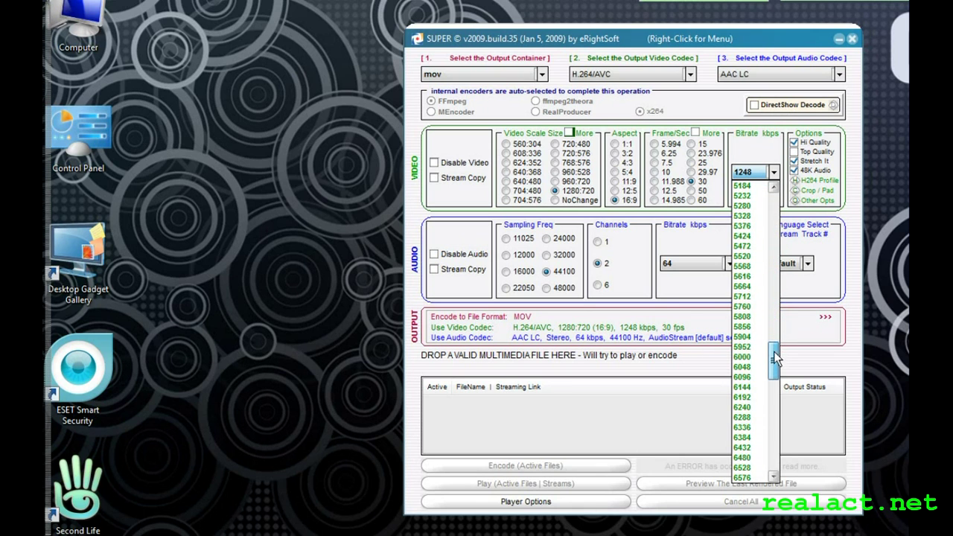
drag(777, 345, 774, 421)
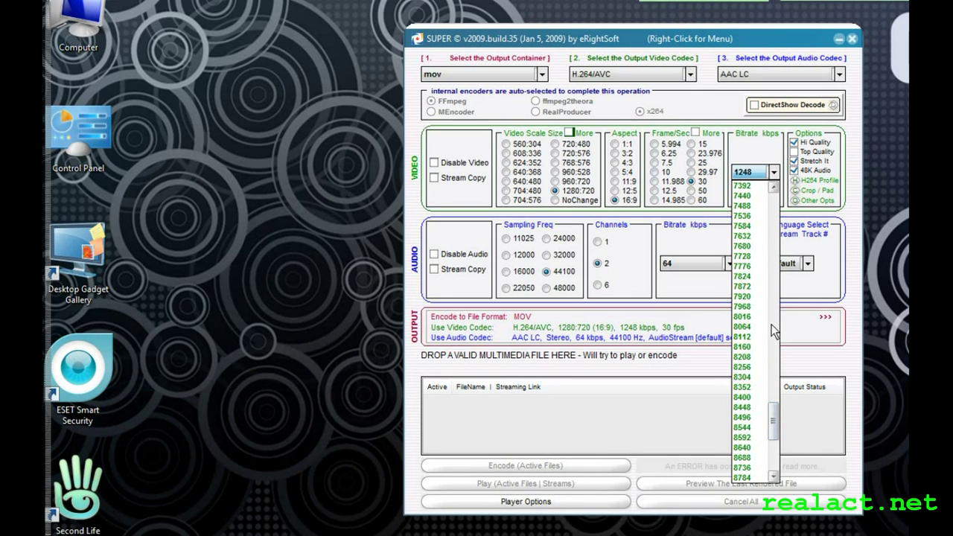
click(751, 317)
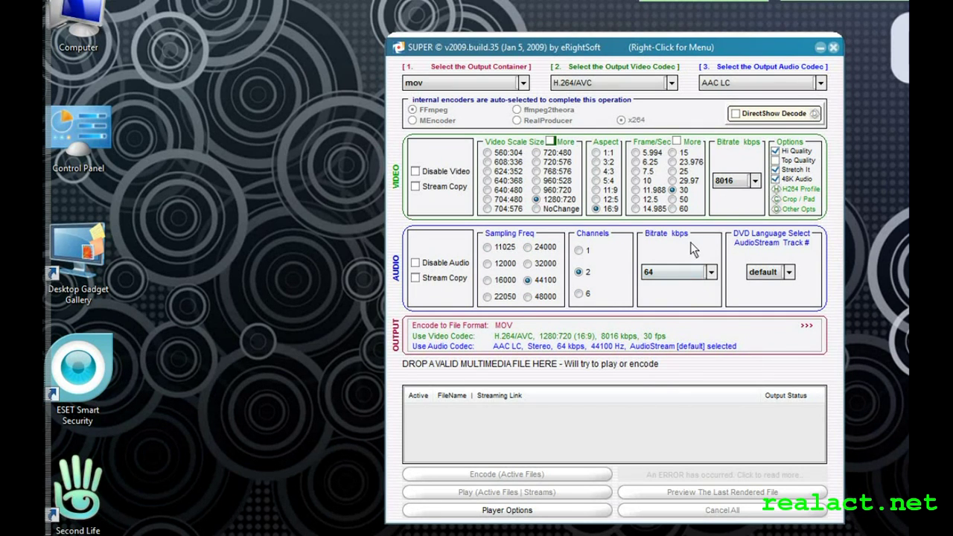
- Set the audio bitrate to 128 kbps
click(710, 272)
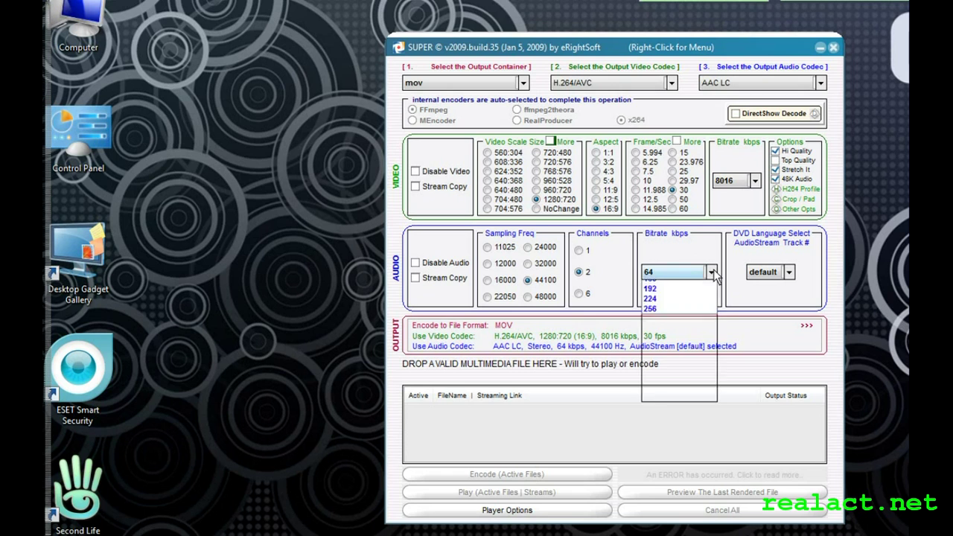
click(662, 356)
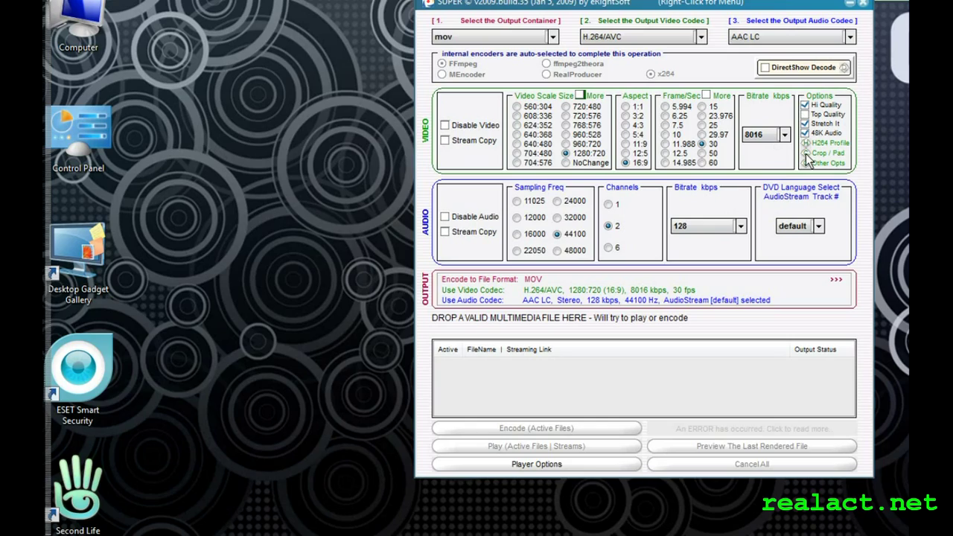
click(812, 155)
- Turn on Crop in the Crop & Pad Options, trimming 96 pixels from top and bottom
drag(588, 21, 664, 32)
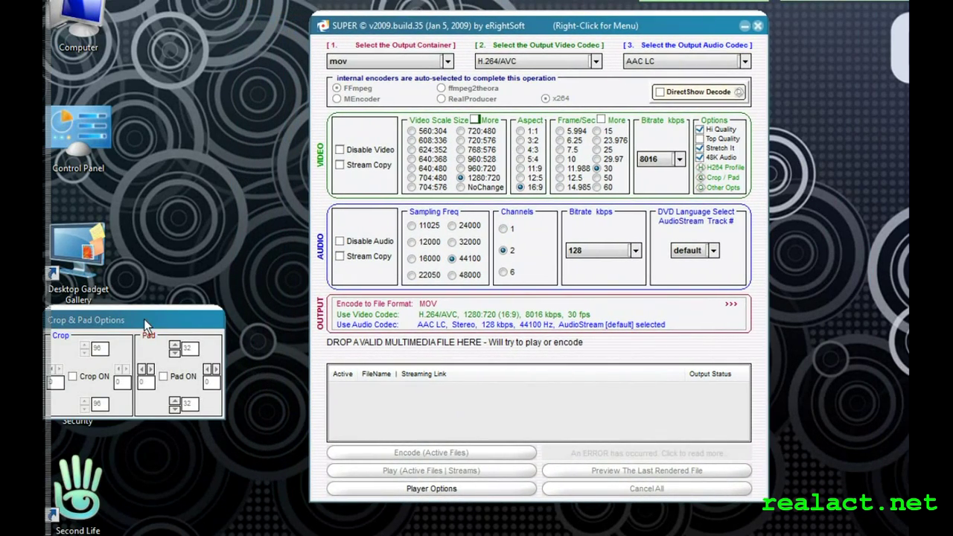
drag(148, 316, 229, 340)
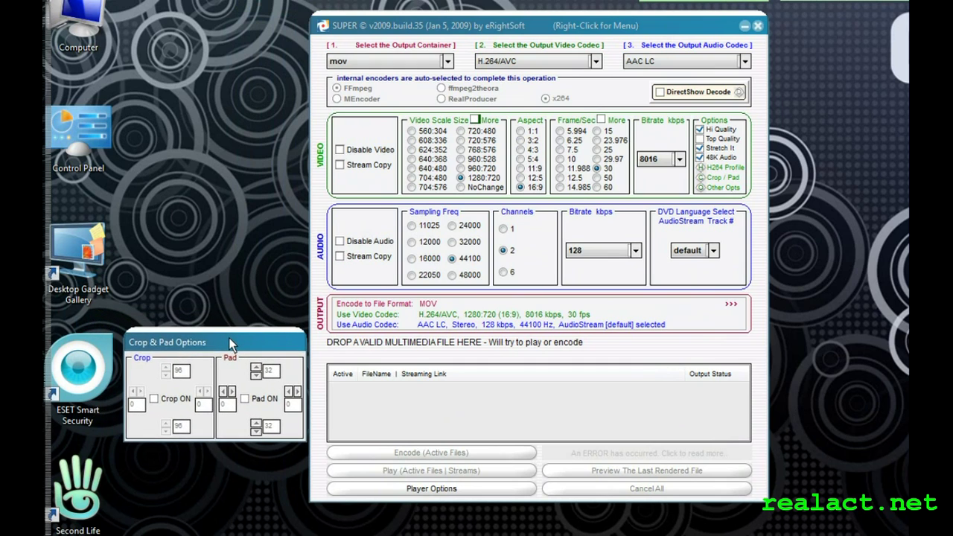
click(154, 399)
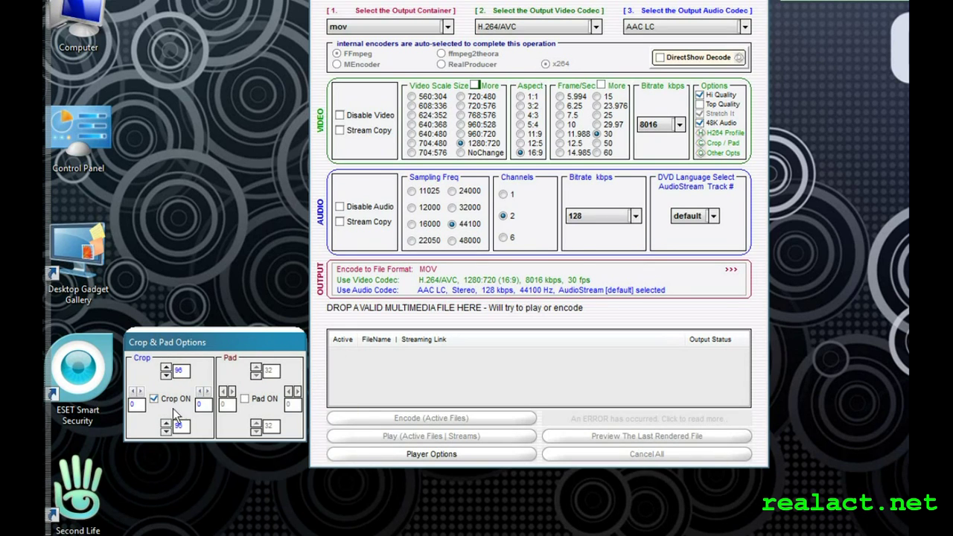
- Select the queued QuickCam Video 4.wmv in SUPER and start encoding it
click(701, 143)
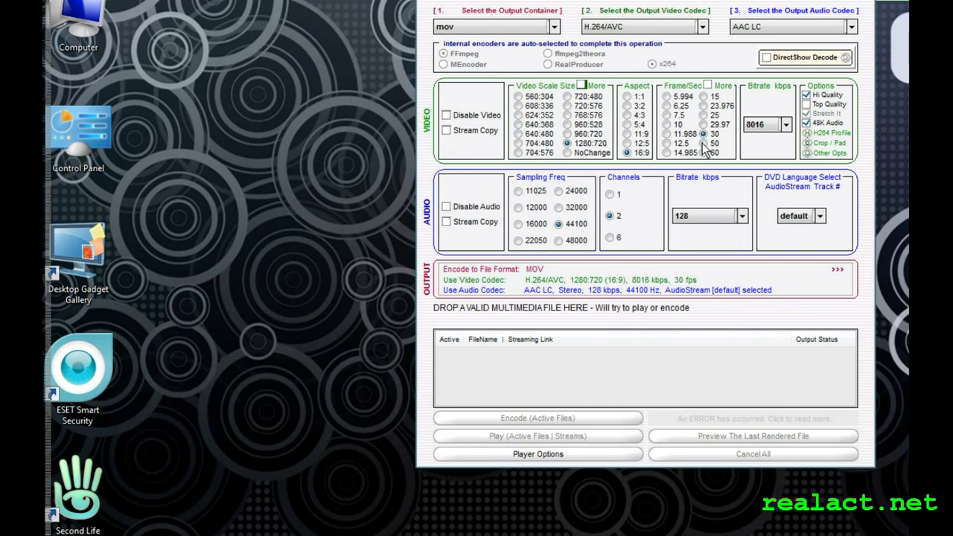
drag(626, 2, 599, 24)
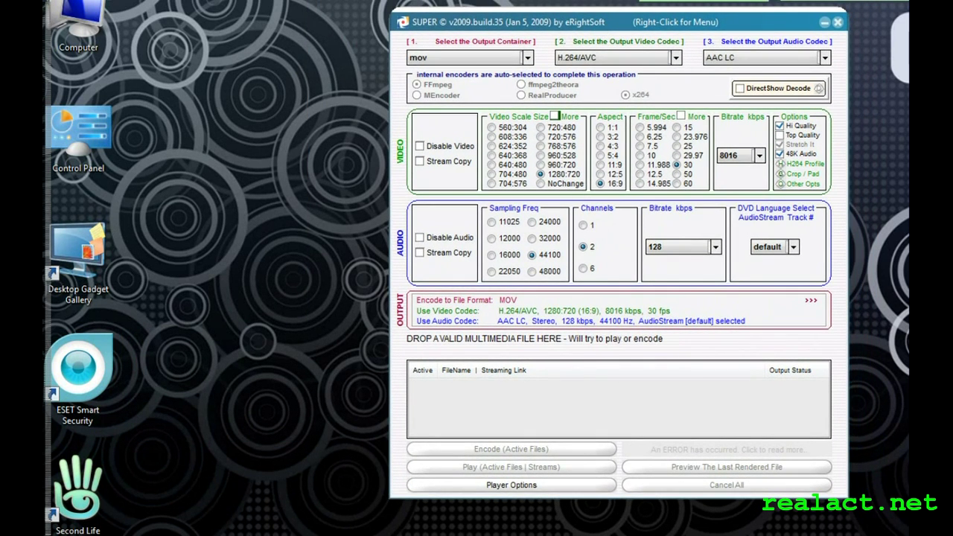
key(alt+Tab)
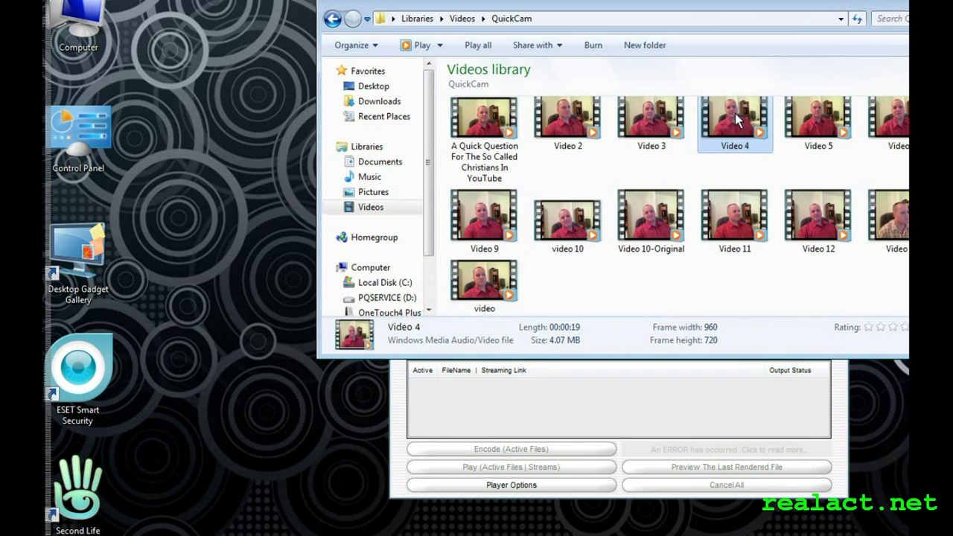
scroll(737, 120, up, 1)
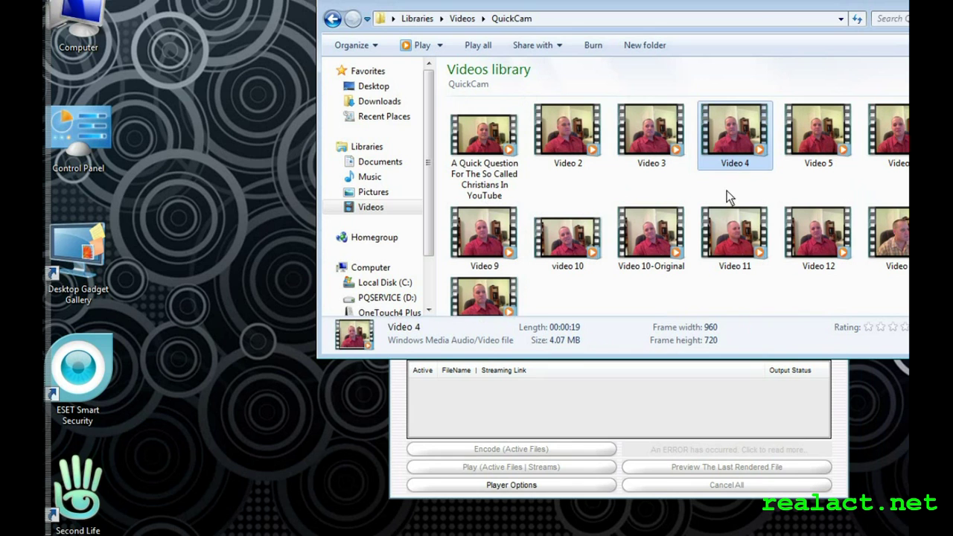
scroll(708, 254, down, 1)
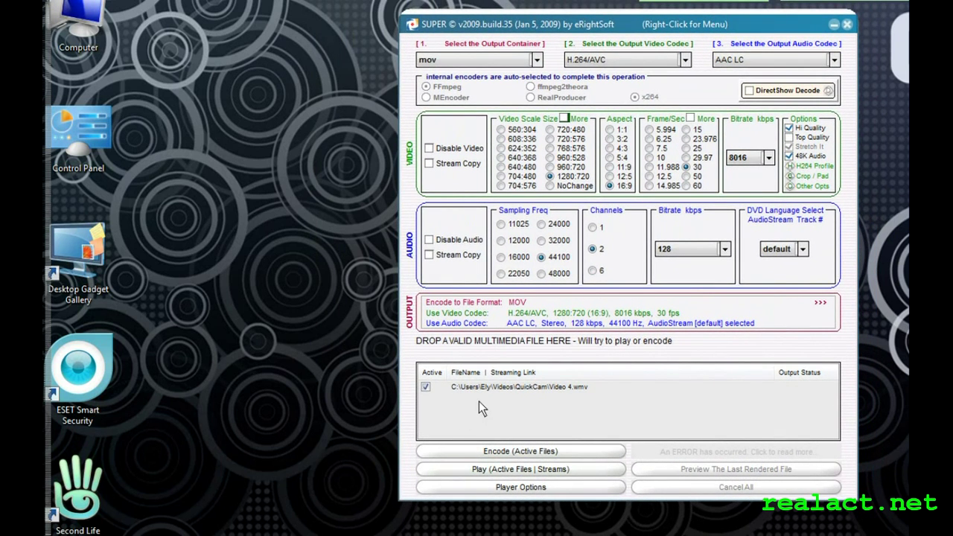
click(539, 389)
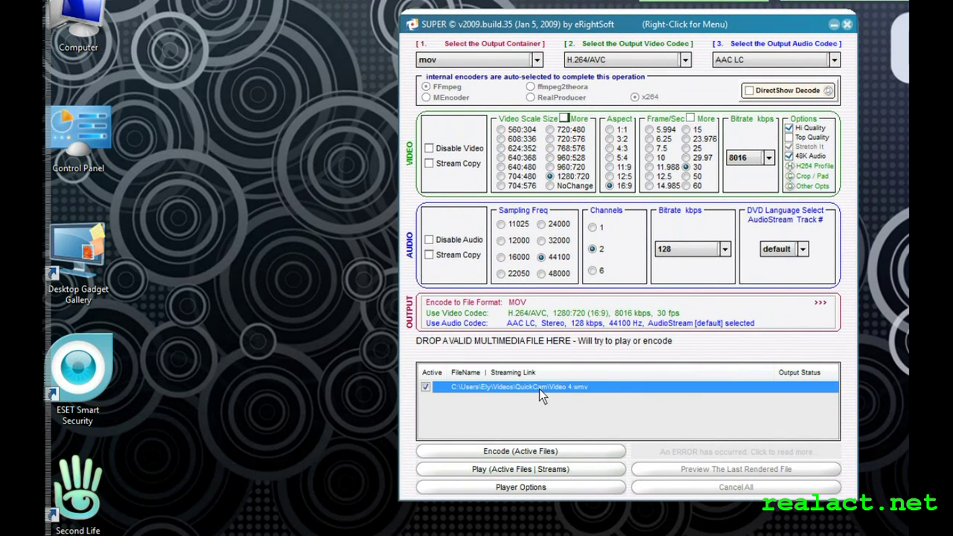
click(511, 449)
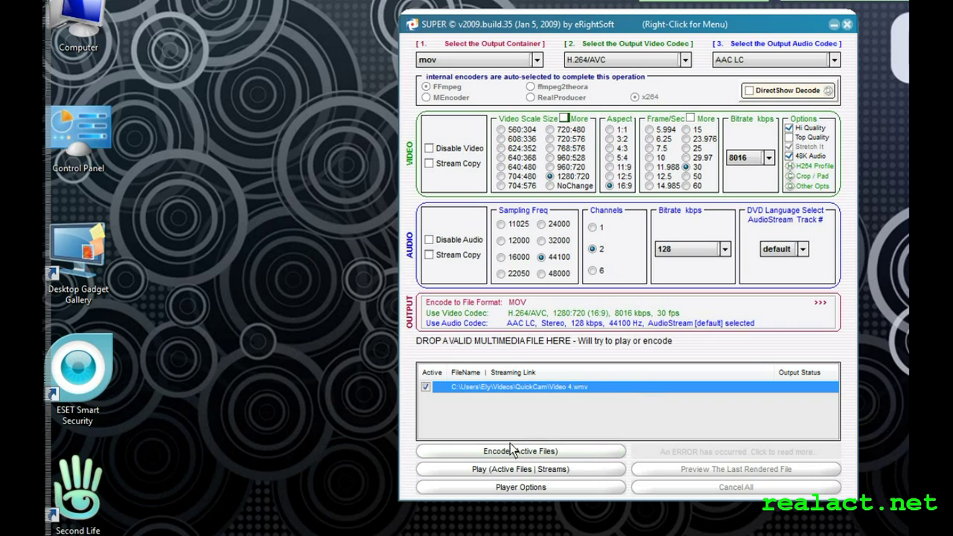